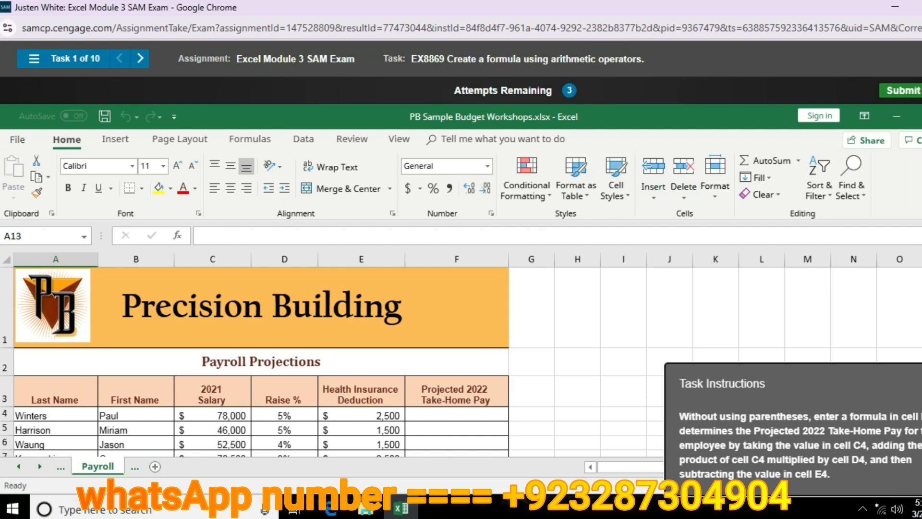
# Enter the formula =C4+C4*D4-E4 in cell F4 to calculate the first employee's projected 2022 take-home pay.
pyautogui.click(456, 415)
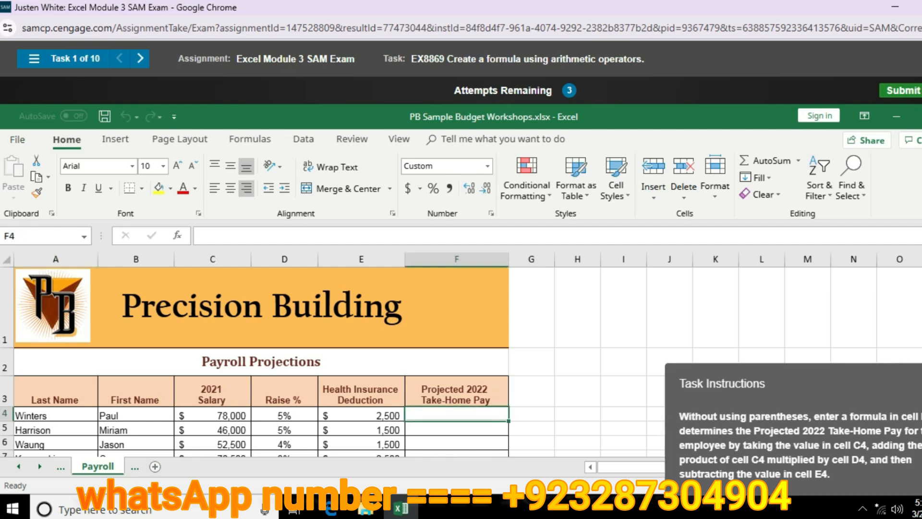
pyautogui.write('=')
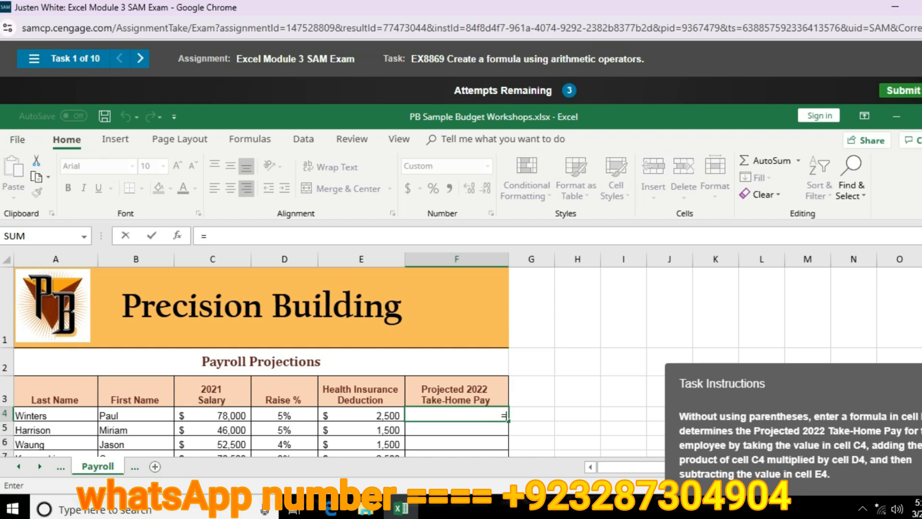
pyautogui.click(213, 415)
pyautogui.write('+')
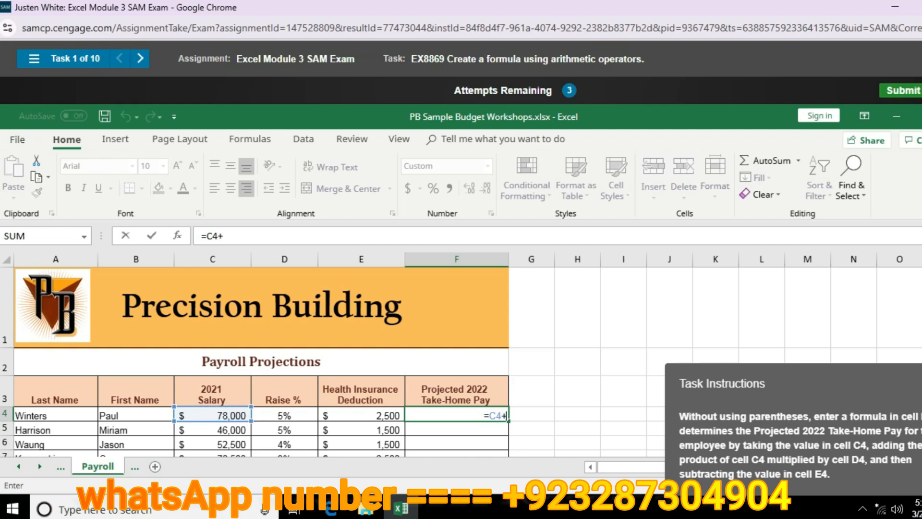
pyautogui.click(212, 415)
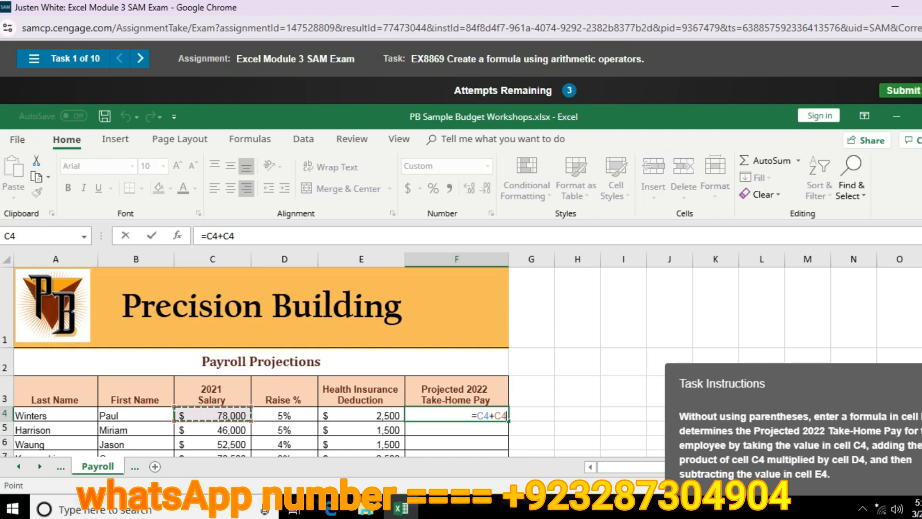
pyautogui.write('*')
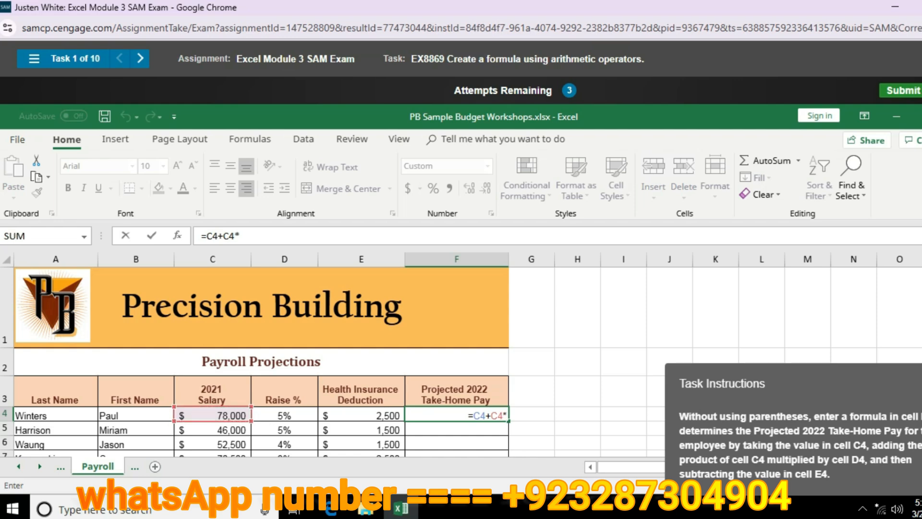
pyautogui.click(284, 416)
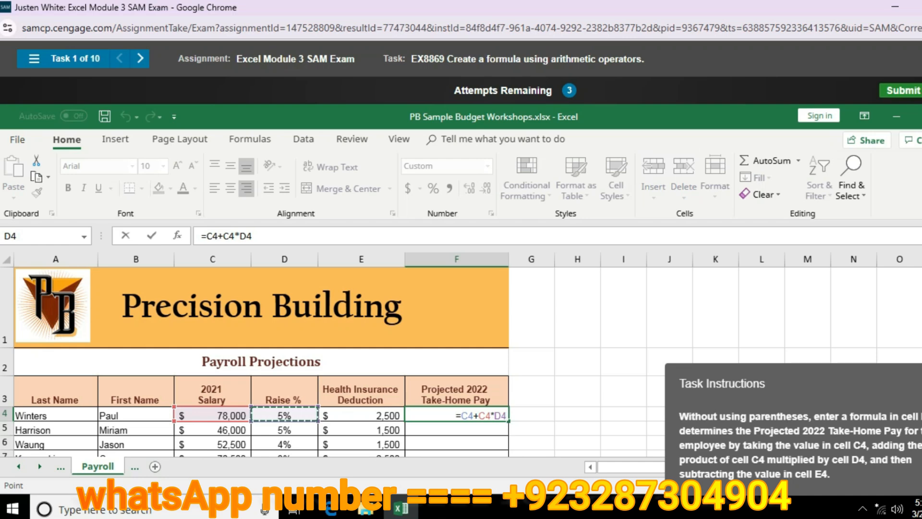
pyautogui.write('-')
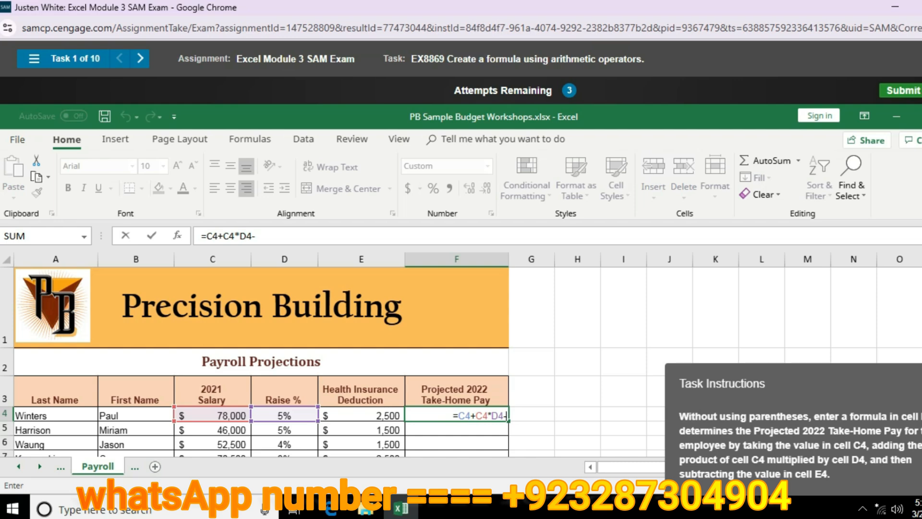
pyautogui.click(362, 415)
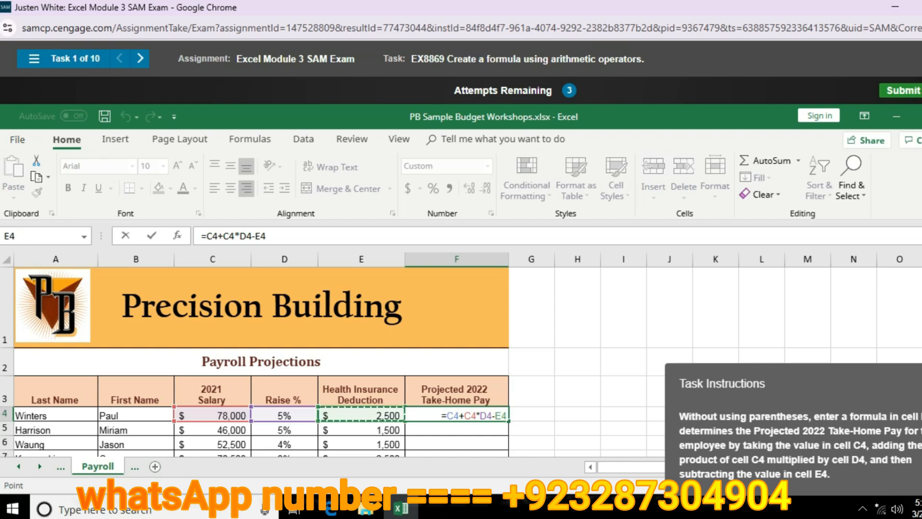
pyautogui.press('Return')
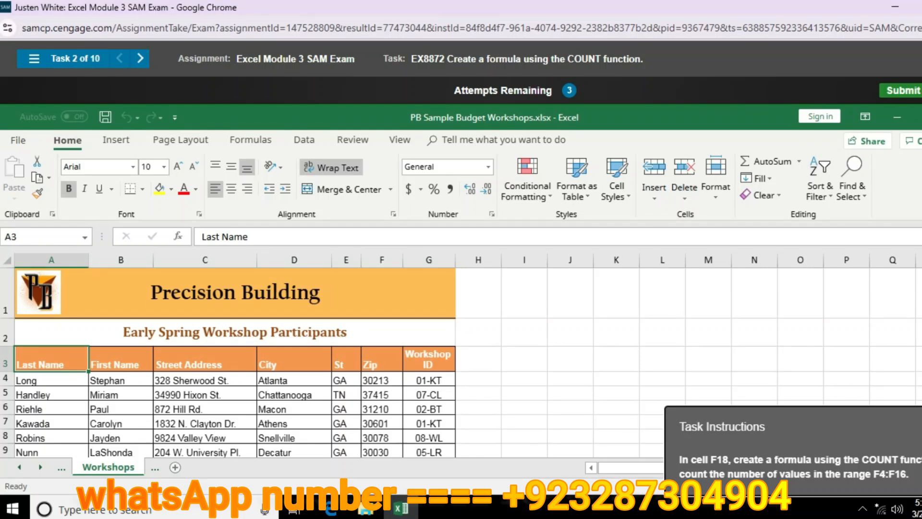
# Enter a COUNT formula in cell F18 that counts the values in the range F4:F16.
pyautogui.scroll(-2, 231, 360)
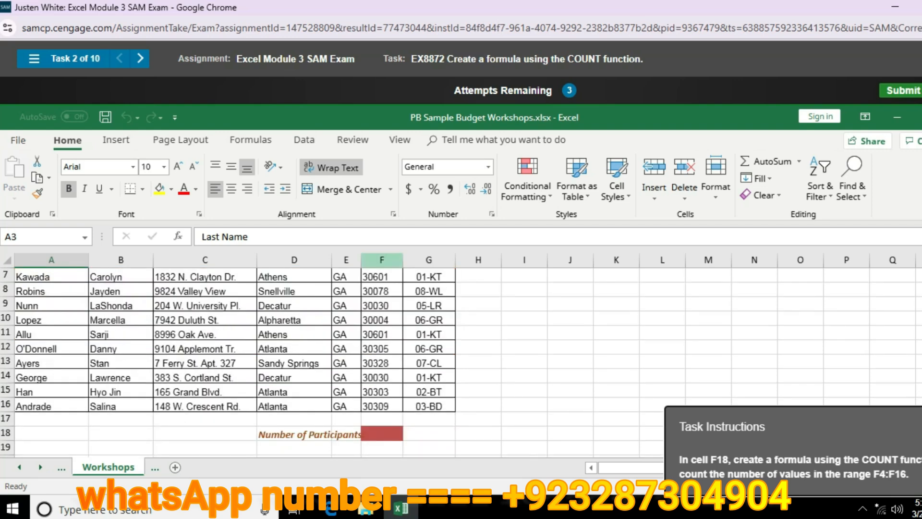
pyautogui.click(382, 433)
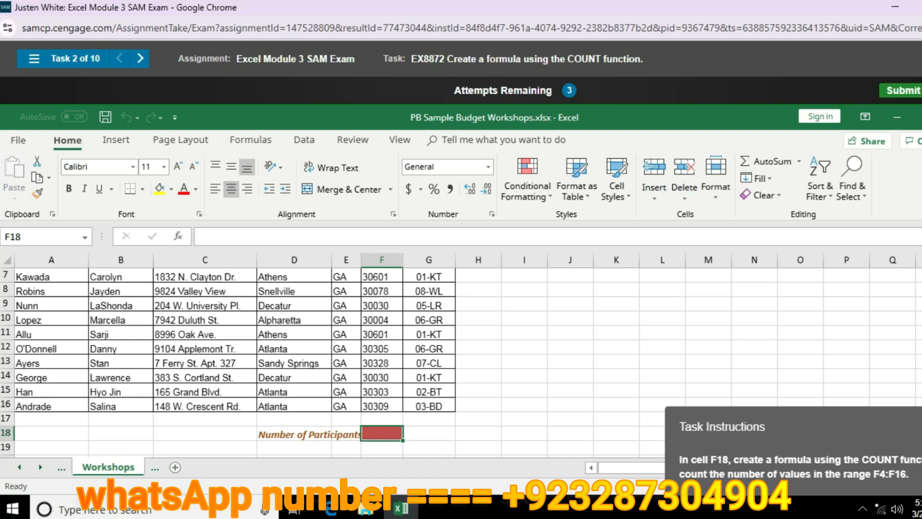
pyautogui.write('=')
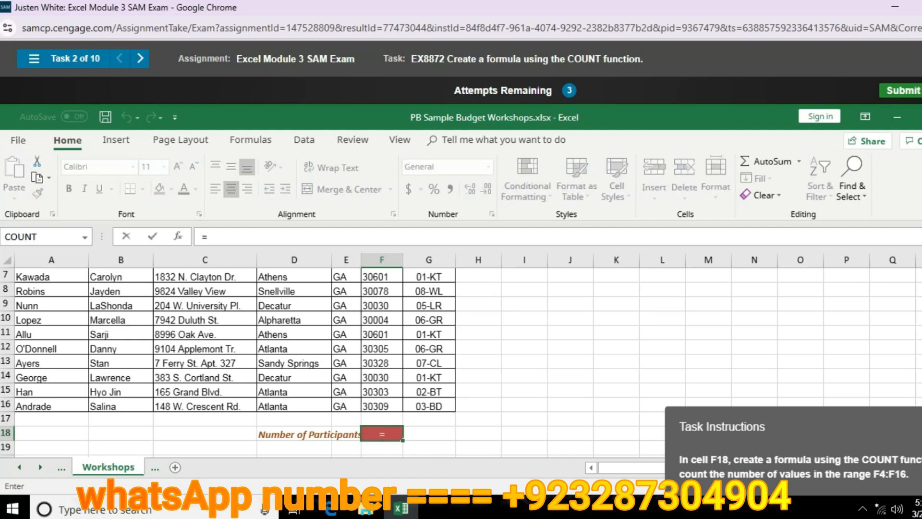
pyautogui.write('count')
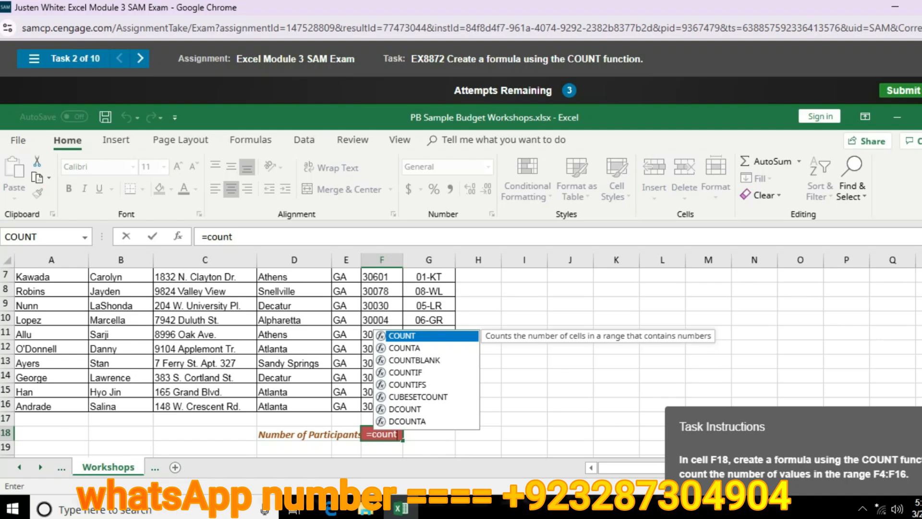
pyautogui.press('Tab')
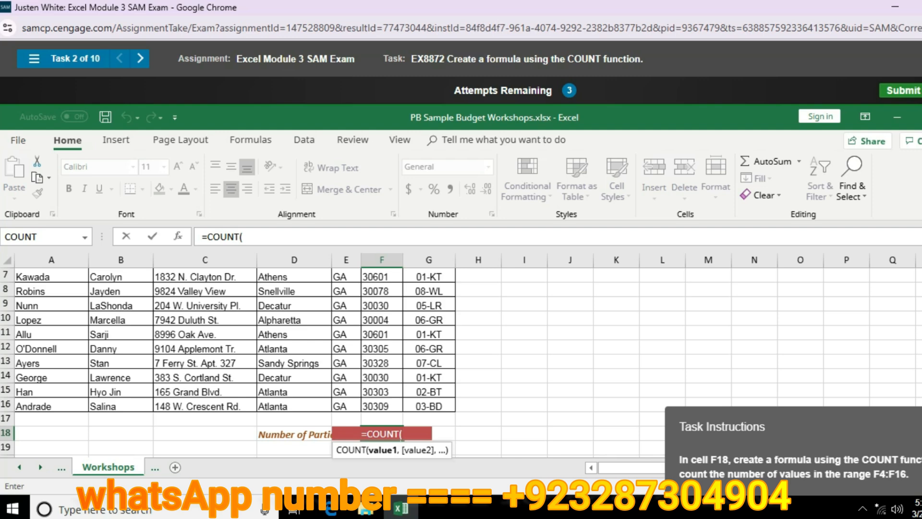
pyautogui.scroll(2, 462, 360)
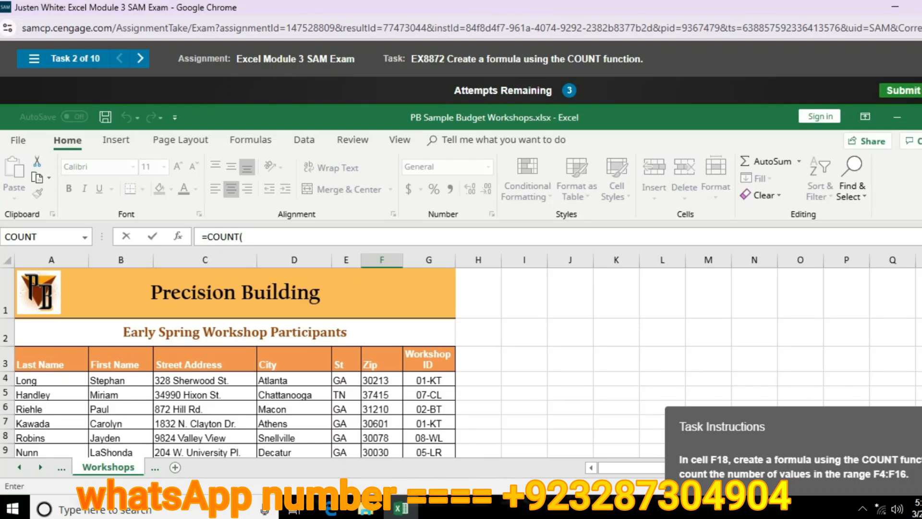
pyautogui.moveTo(382, 380); pyautogui.dragTo(382, 406)
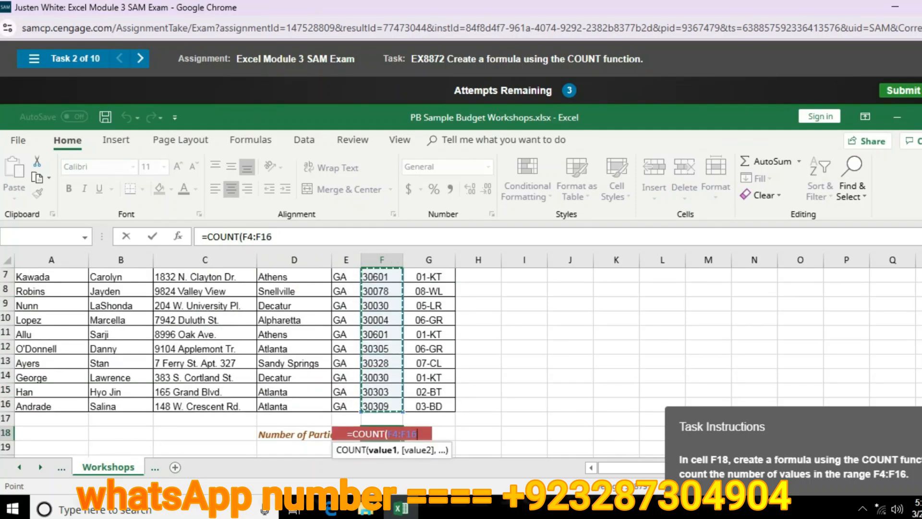
pyautogui.press('Return')
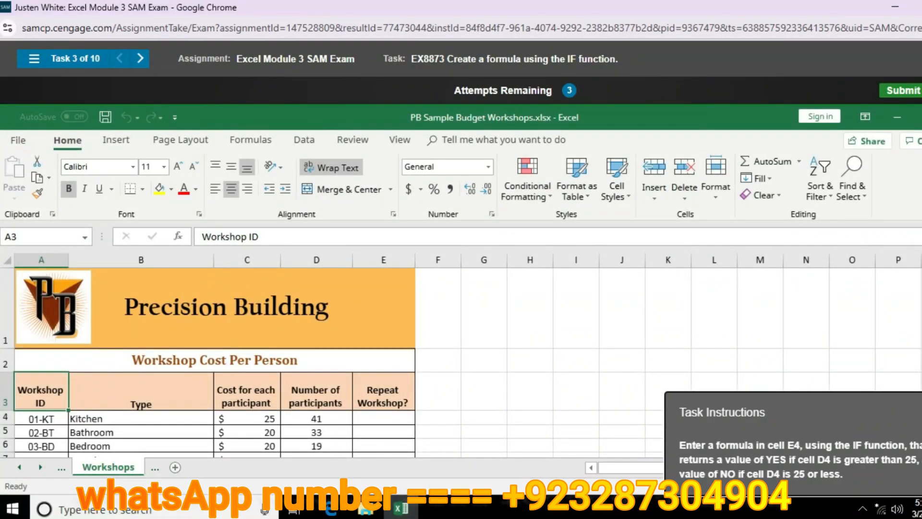
# Start an IF function in cell E4 using its function arguments dialog, with the logical test D4>25.
pyautogui.click(383, 419)
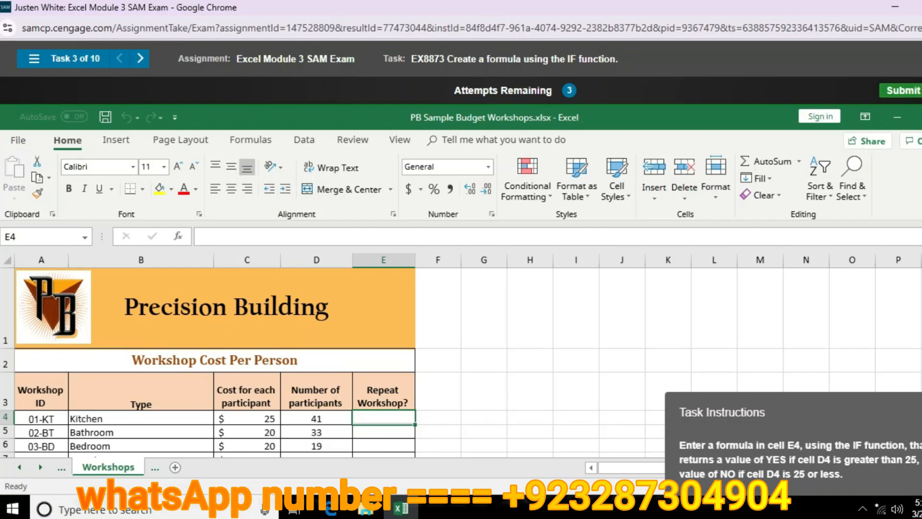
pyautogui.write('=if')
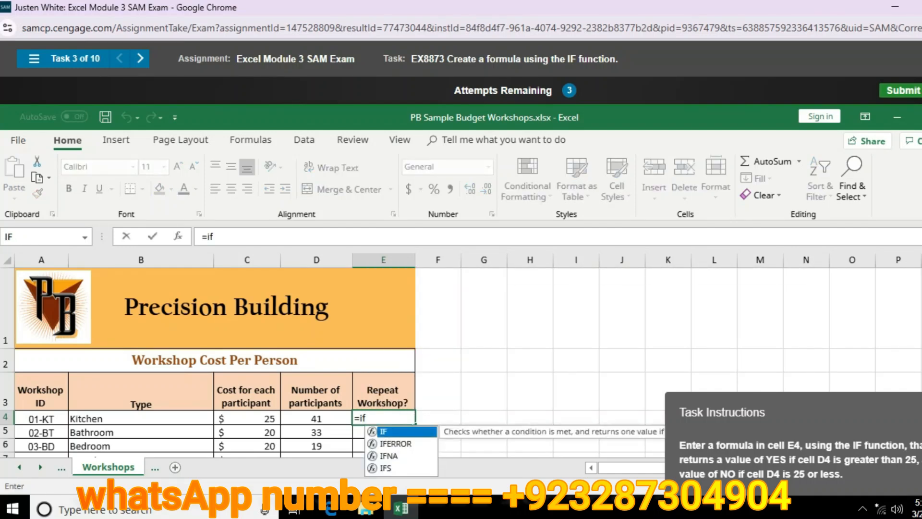
pyautogui.press('Tab')
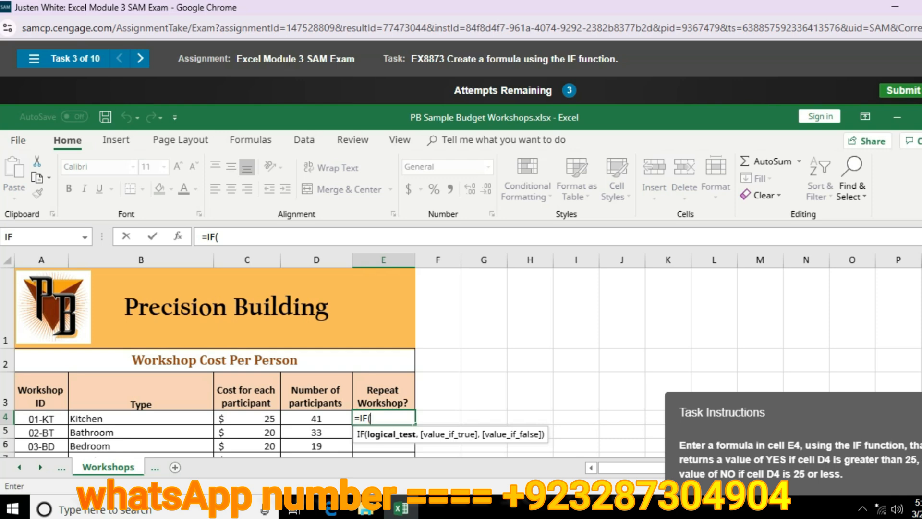
pyautogui.hotkey('ctrl', 'a')
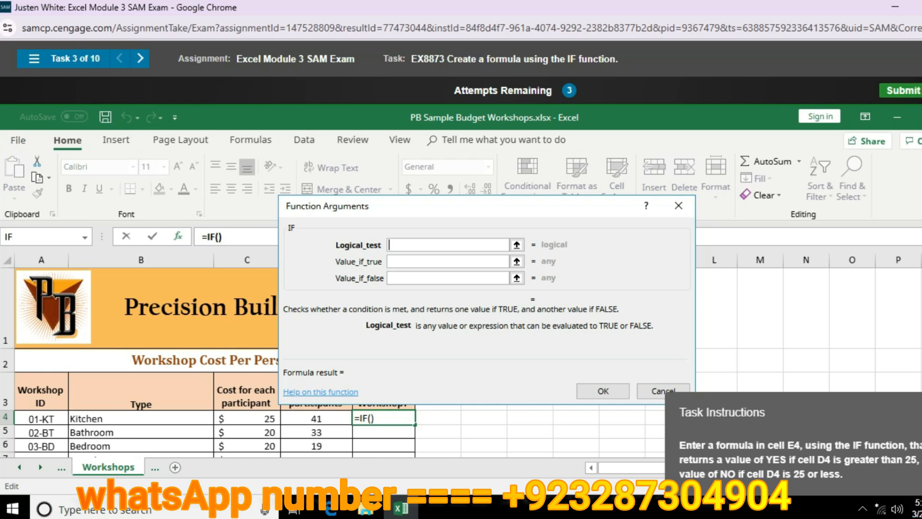
pyautogui.click(317, 418)
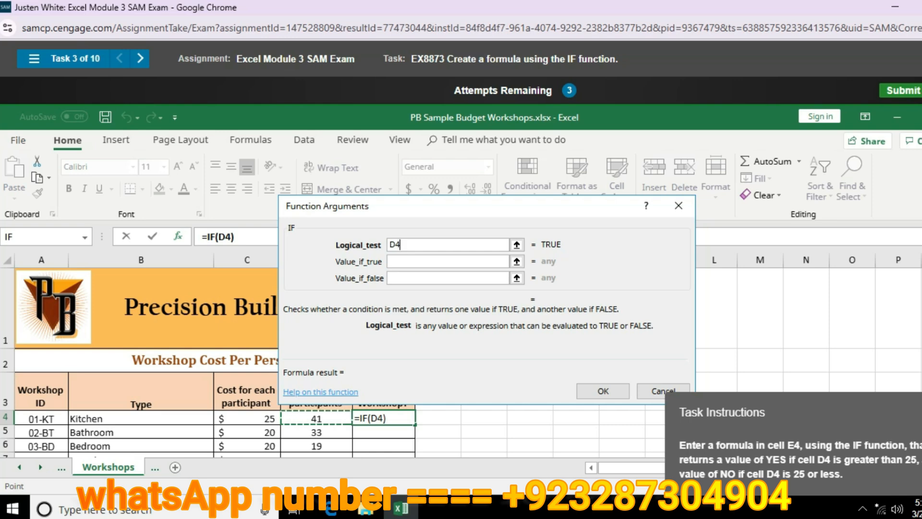
pyautogui.write('>')
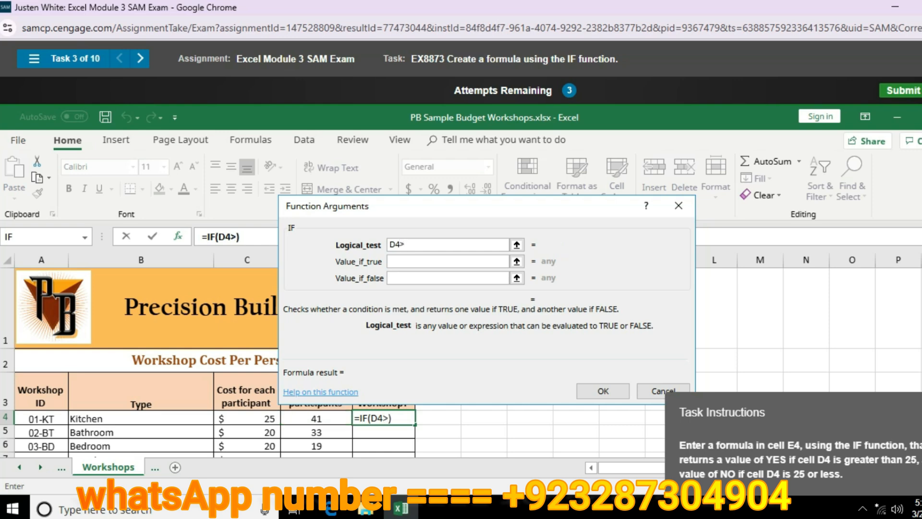
pyautogui.write('25')
pyautogui.press('Tab')
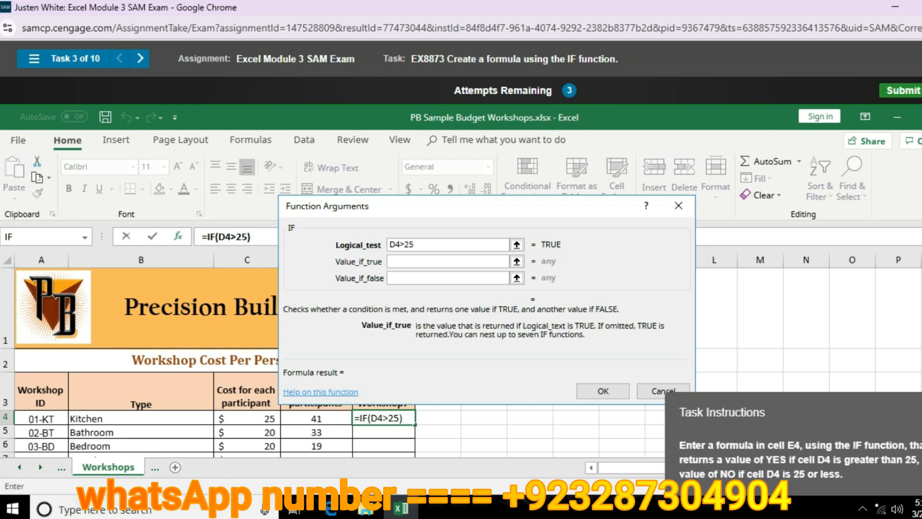
# Set the IF function's value if true to Yes and value if false to No, and apply the formula.
pyautogui.write('y')
pyautogui.press('BackSpace')
pyautogui.write('Yes')
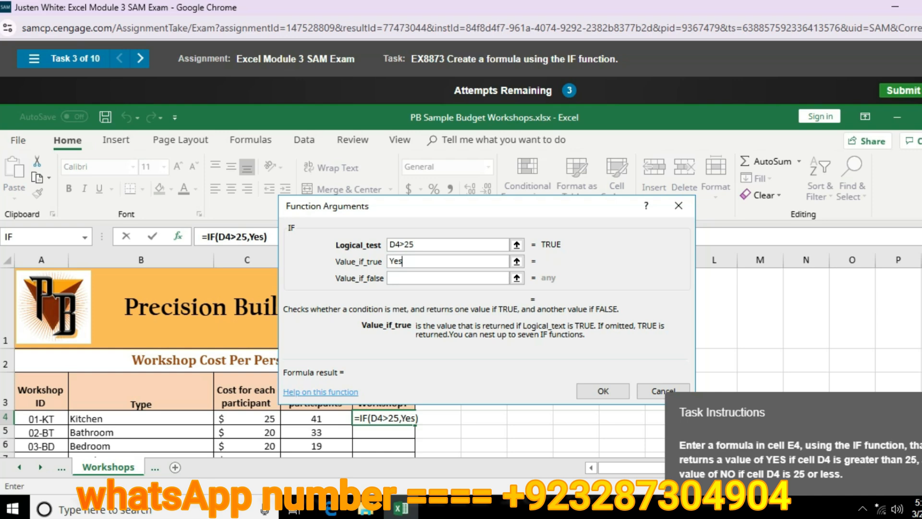
pyautogui.press('Tab')
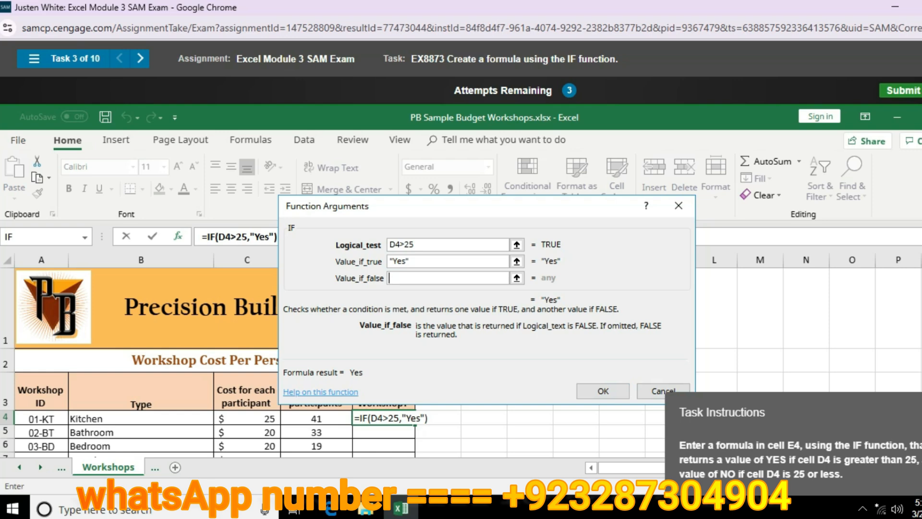
pyautogui.write('No')
pyautogui.click(414, 261)
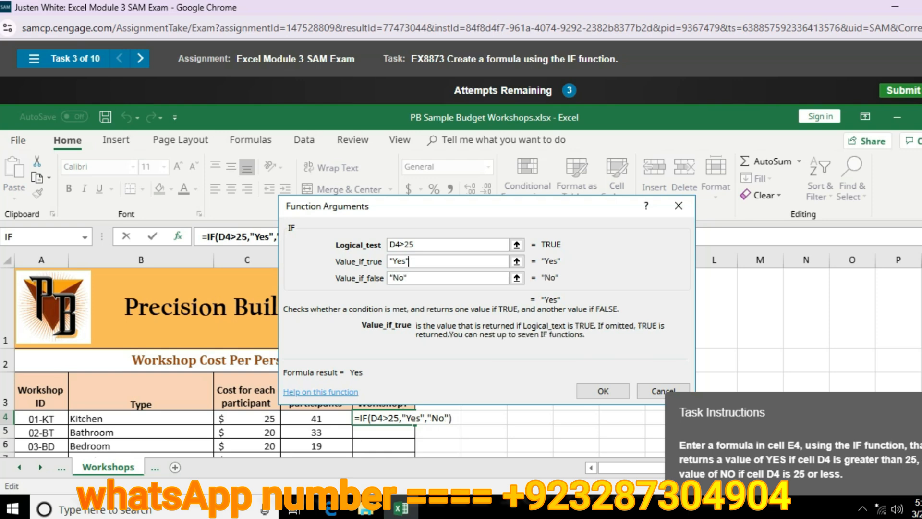
pyautogui.click(408, 278)
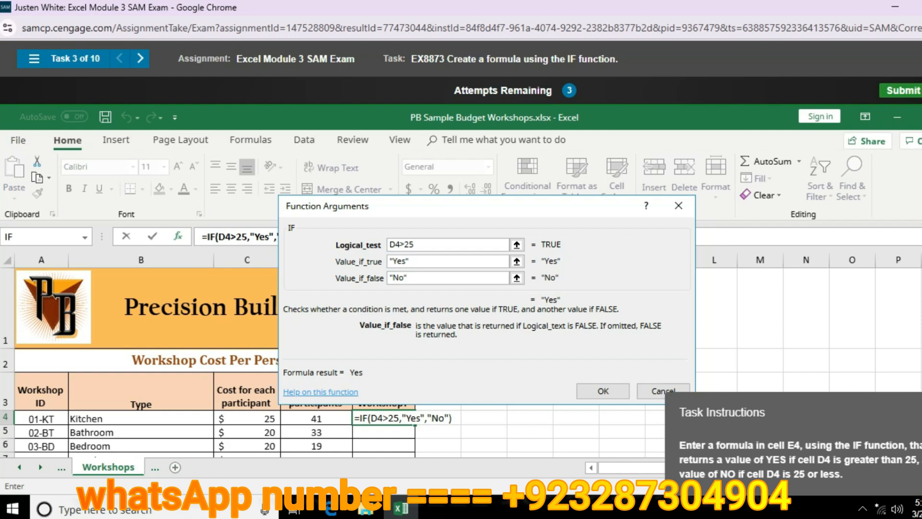
pyautogui.click(604, 391)
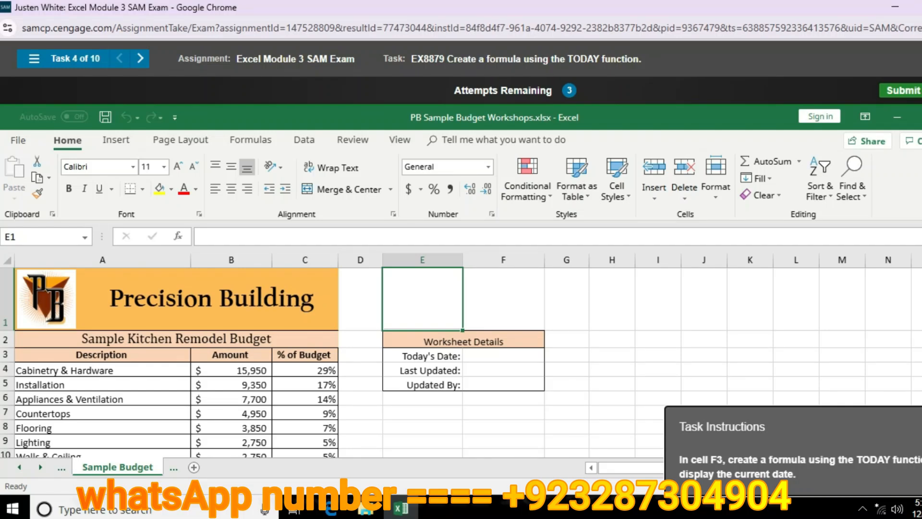
# Enter a TODAY formula in cell F3 to display the current date in the worksheet details.
pyautogui.click(504, 355)
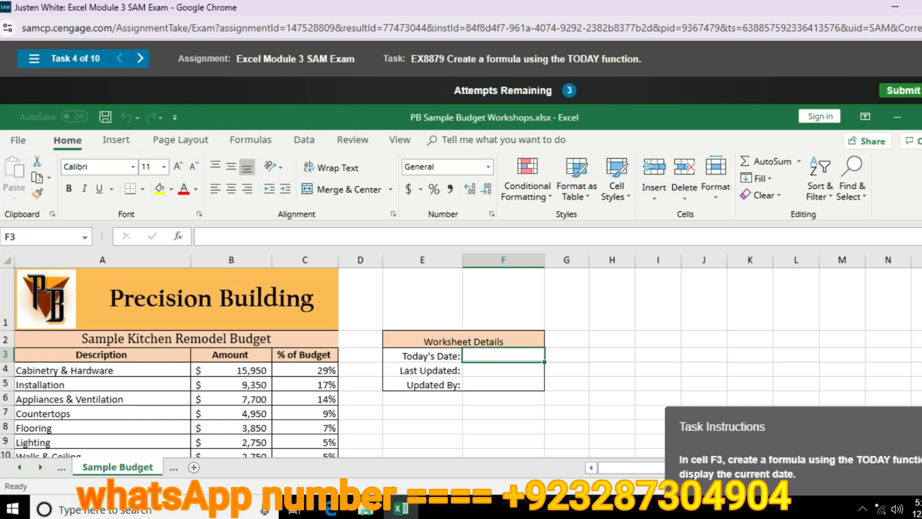
pyautogui.write('=toda')
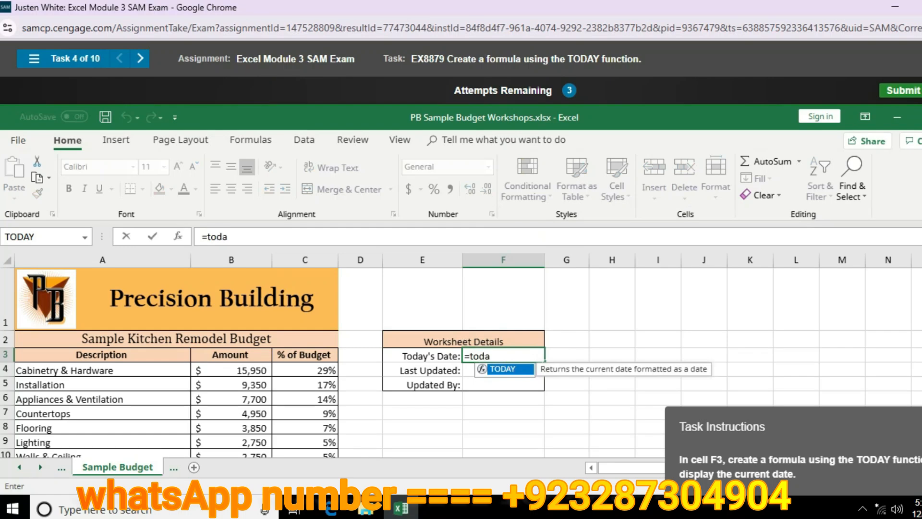
pyautogui.write('y')
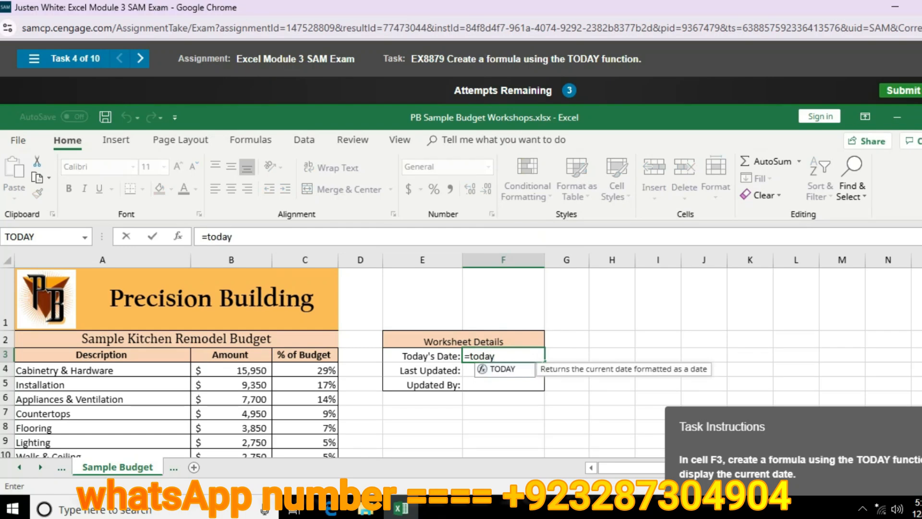
pyautogui.press('Tab')
pyautogui.press('Return')
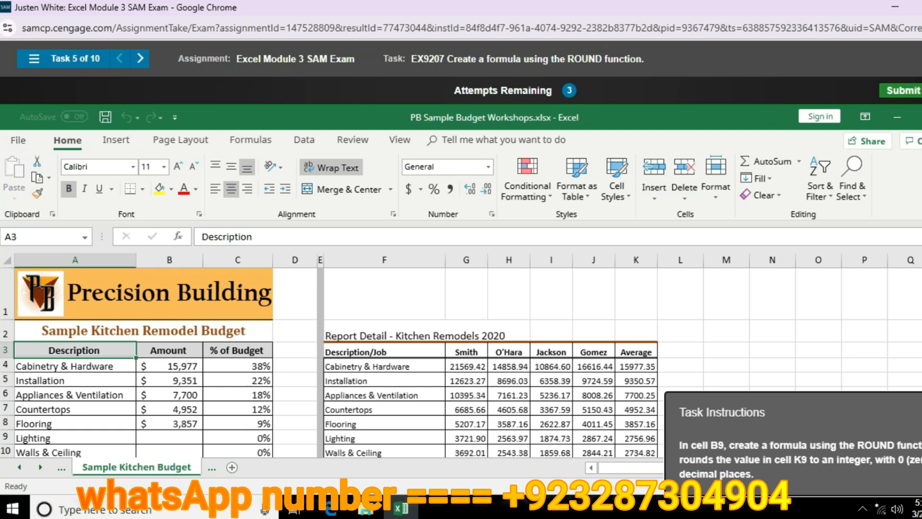
# Start a ROUND function in cell B9, the Lighting amount, and open its function arguments dialog.
pyautogui.scroll(-1, 384, 361)
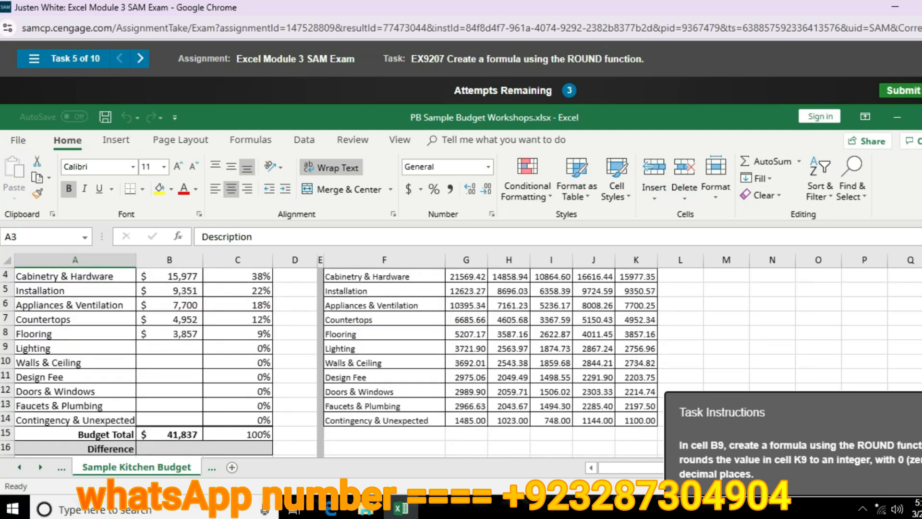
pyautogui.click(169, 347)
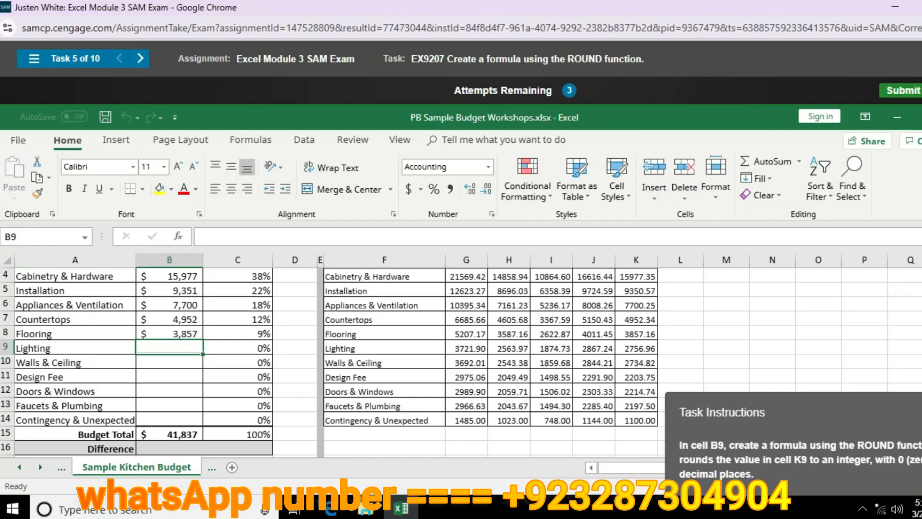
pyautogui.write('=')
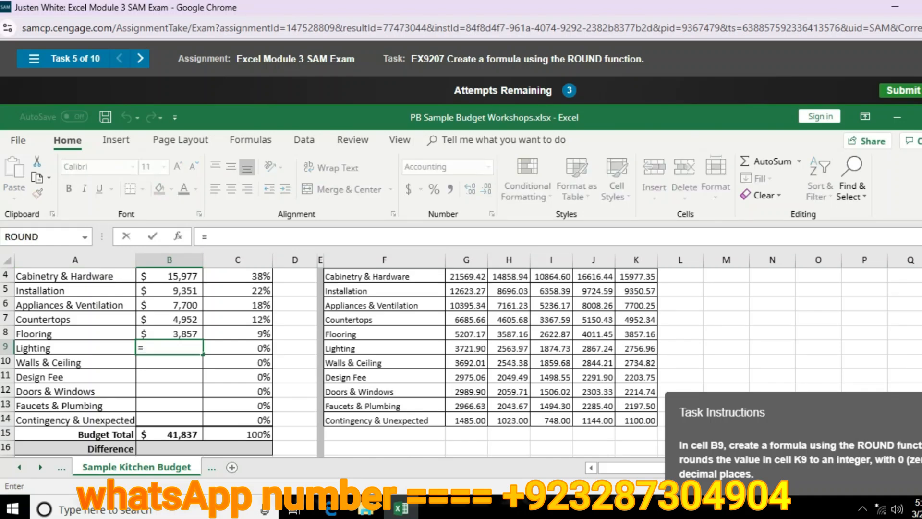
pyautogui.write('rou')
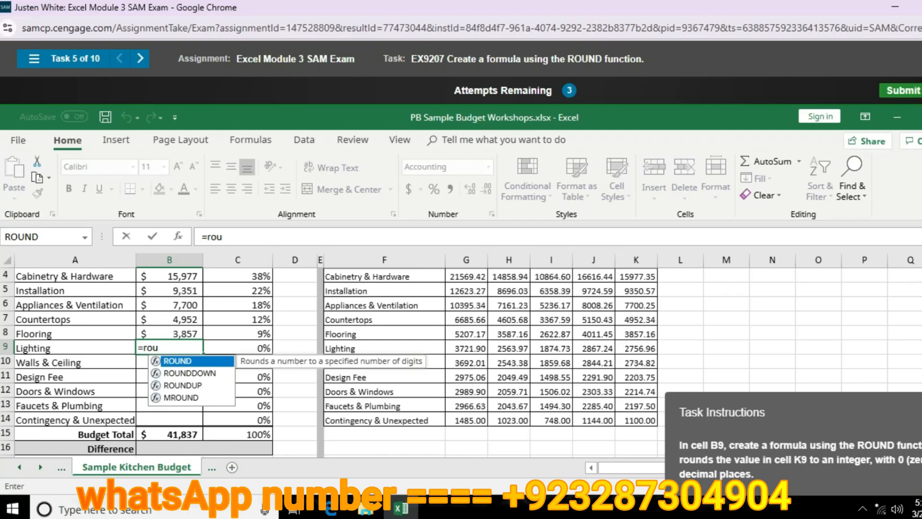
pyautogui.press('Tab')
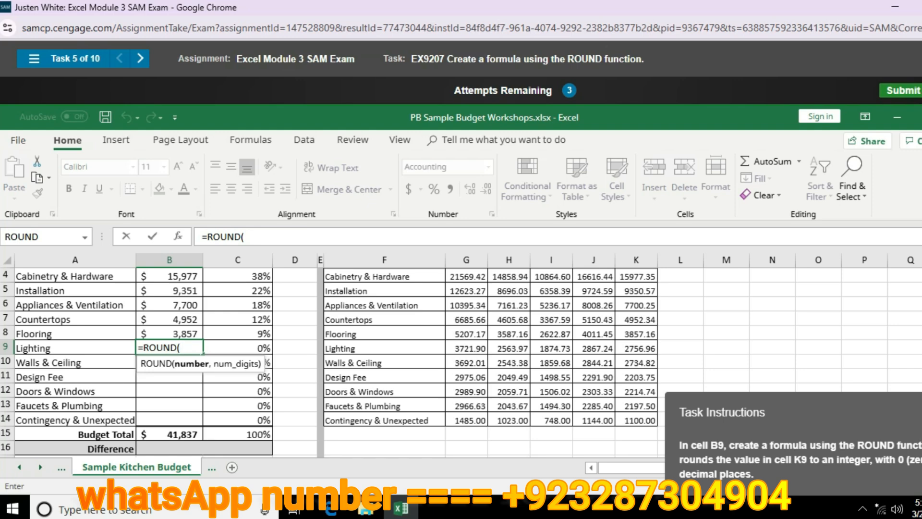
pyautogui.hotkey('ctrl', 'a')
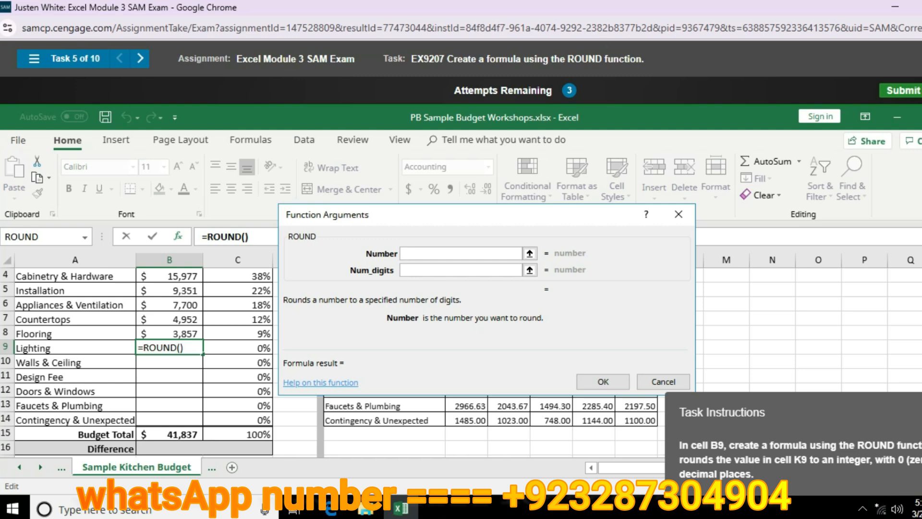
# Set the ROUND function's Number argument to K9 and Num_digits to 0, and apply the formula.
pyautogui.moveTo(432, 214); pyautogui.dragTo(326, 220)
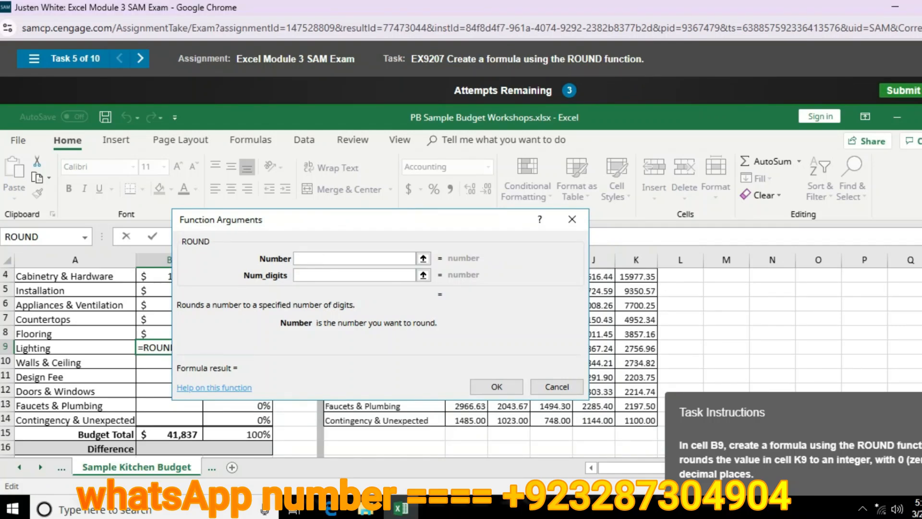
pyautogui.write('K9')
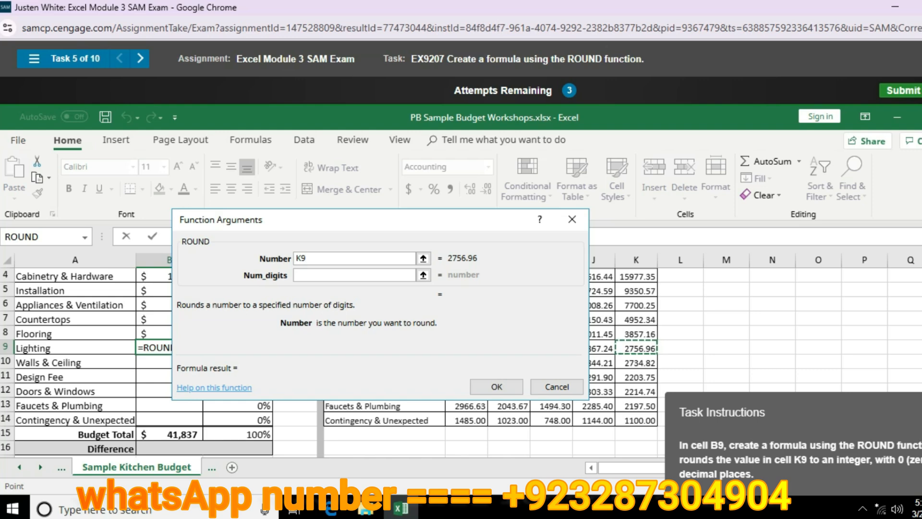
pyautogui.click(355, 276)
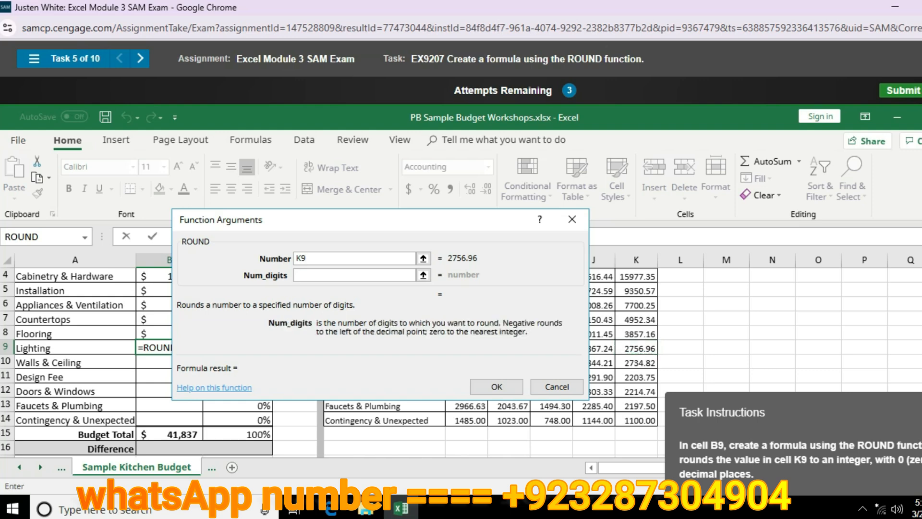
pyautogui.write('0')
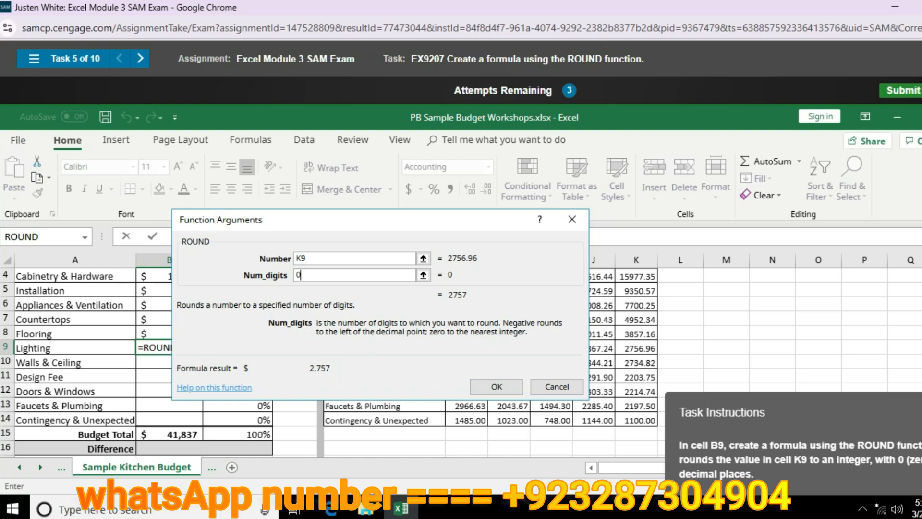
pyautogui.click(497, 386)
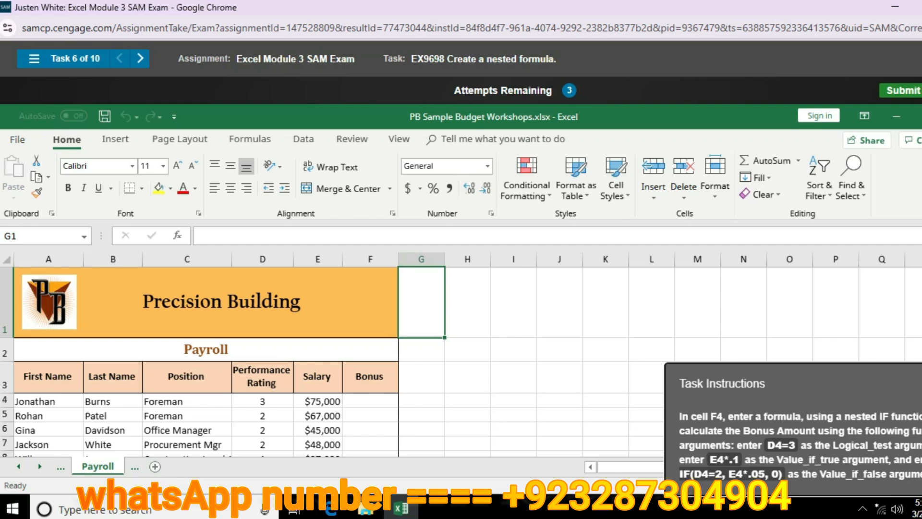
# Start a formula in cell F4, the first Bonus cell of the Payroll worksheet.
pyautogui.click(370, 401)
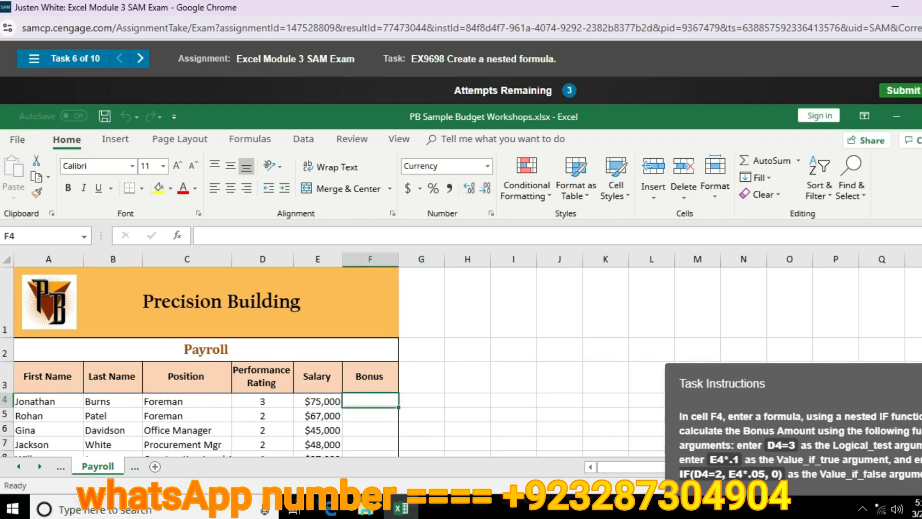
pyautogui.write('=')
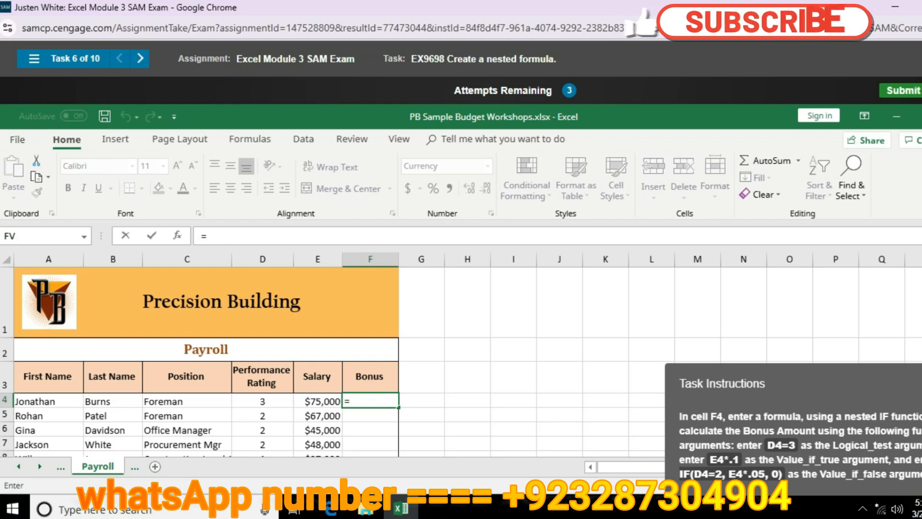
pyautogui.write('ne')
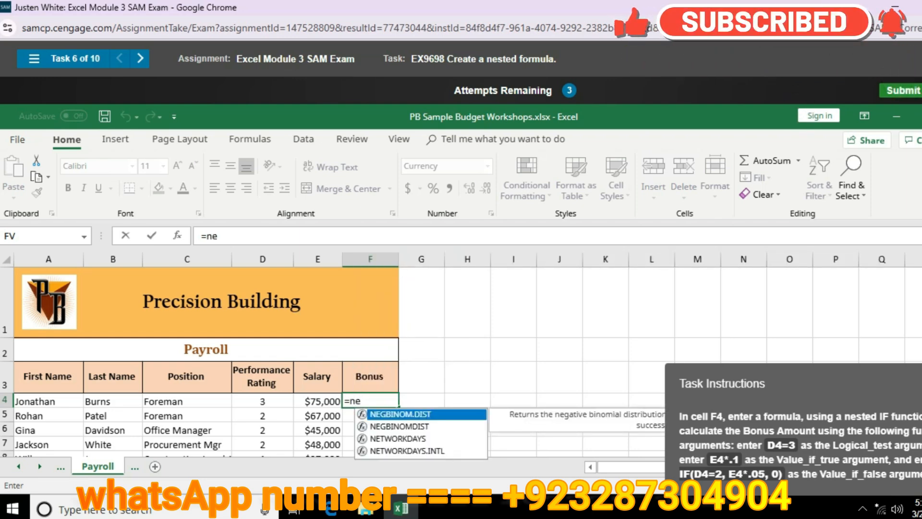
pyautogui.write('s')
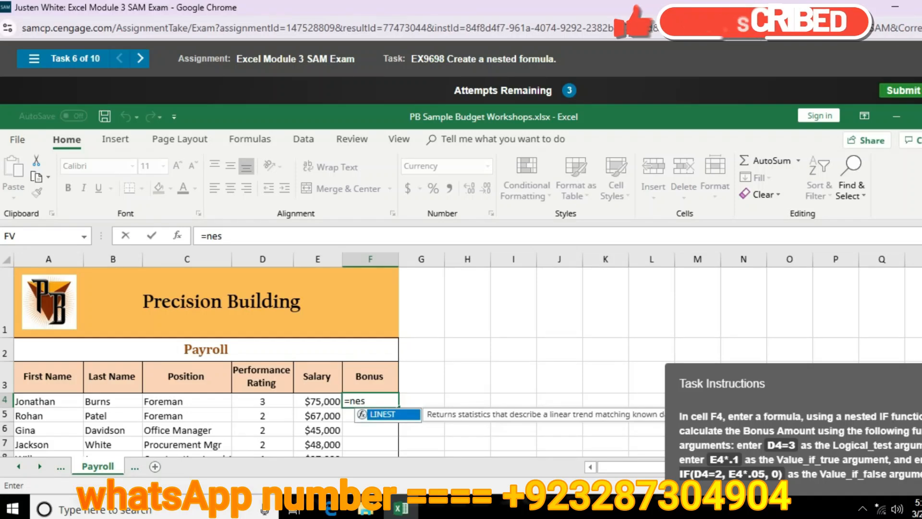
pyautogui.press('BackSpace')
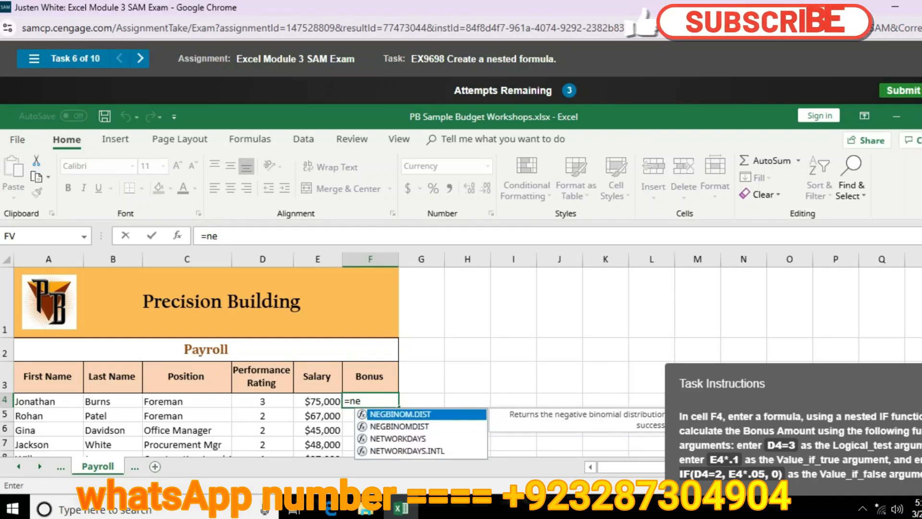
pyautogui.press('BackSpace')
pyautogui.press('BackSpace')
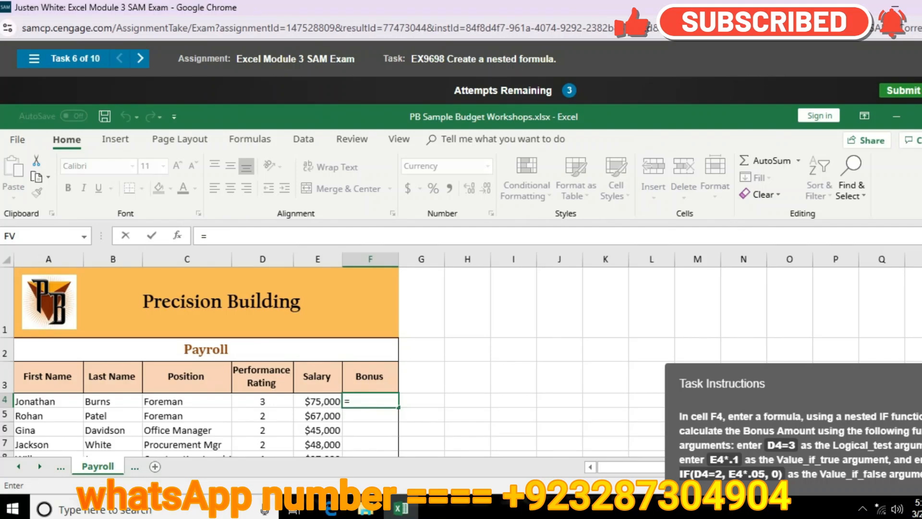
pyautogui.write('ne')
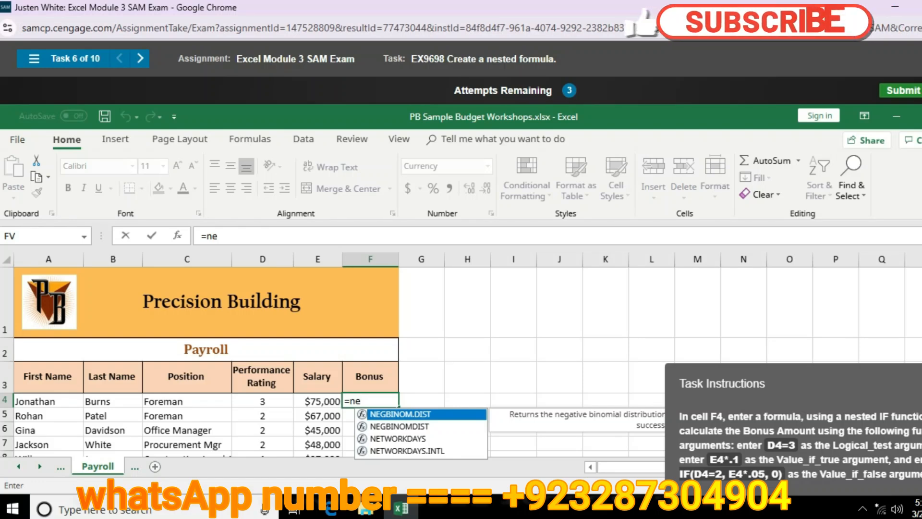
pyautogui.click(863, 509)
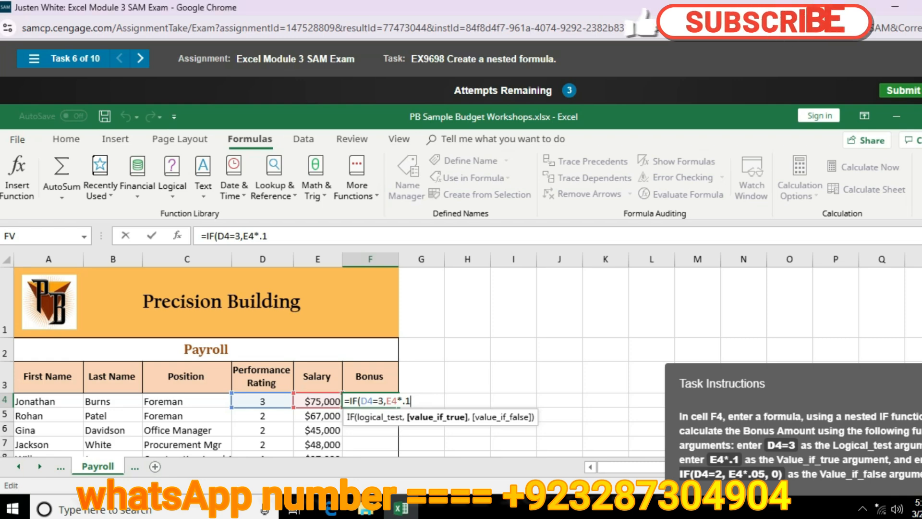
# Begin a nested IF function as the value if false argument of the IF formula in cell F4.
pyautogui.write(',')
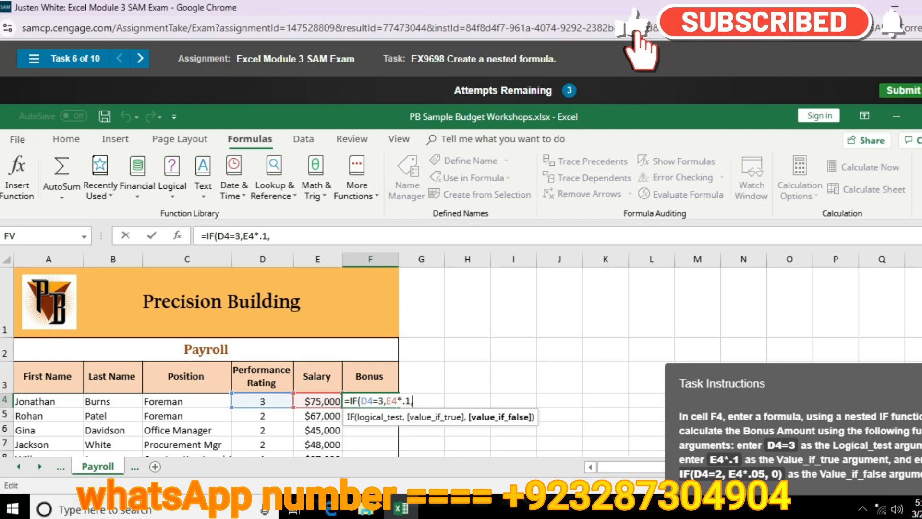
pyautogui.write('if')
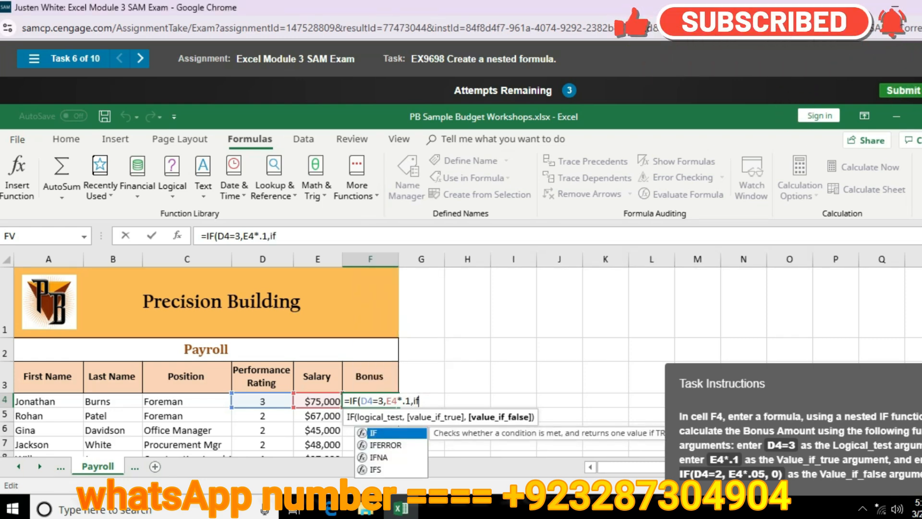